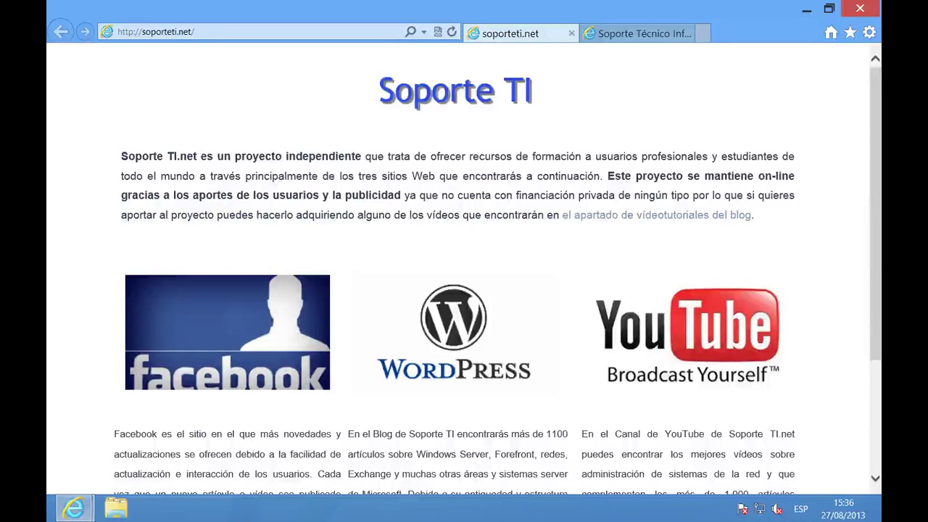
View the Soporte TI YouTube channel with its video paused, and load the blog's Videotutoriales TI page
click(667, 319)
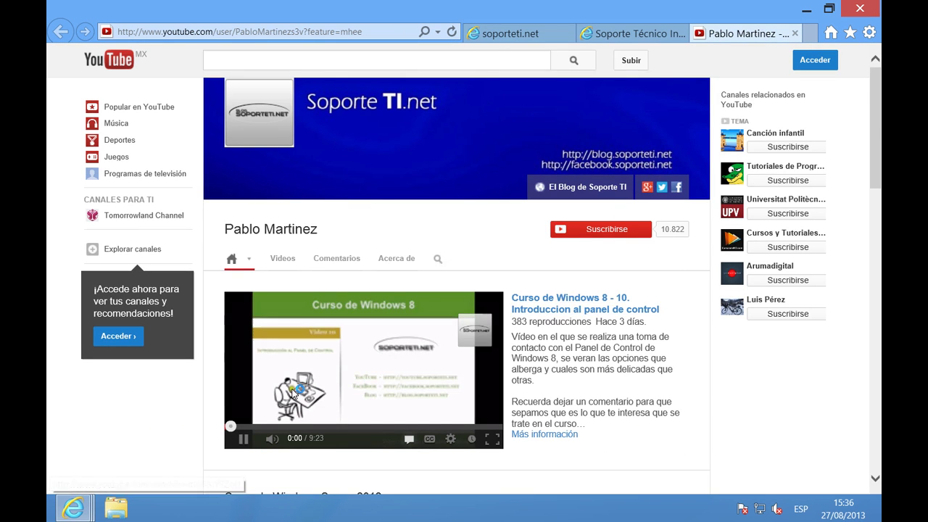
click(242, 440)
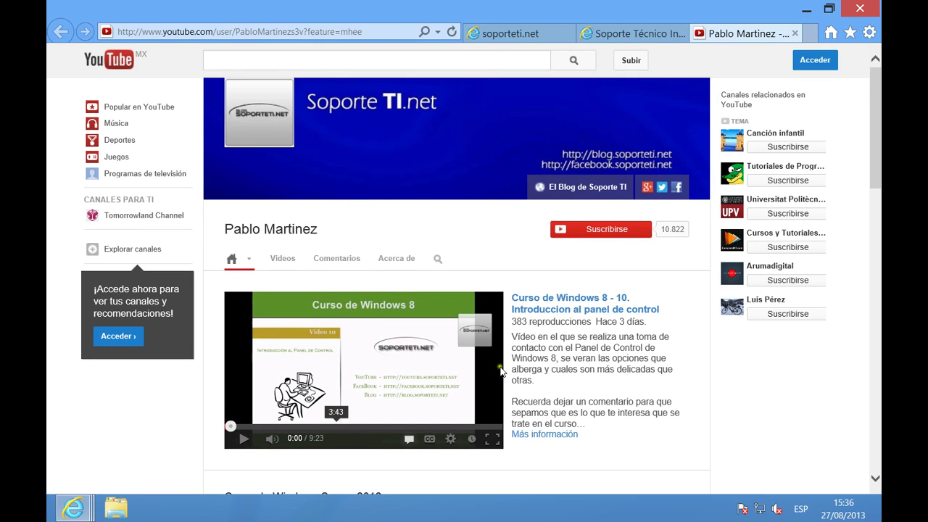
click(624, 36)
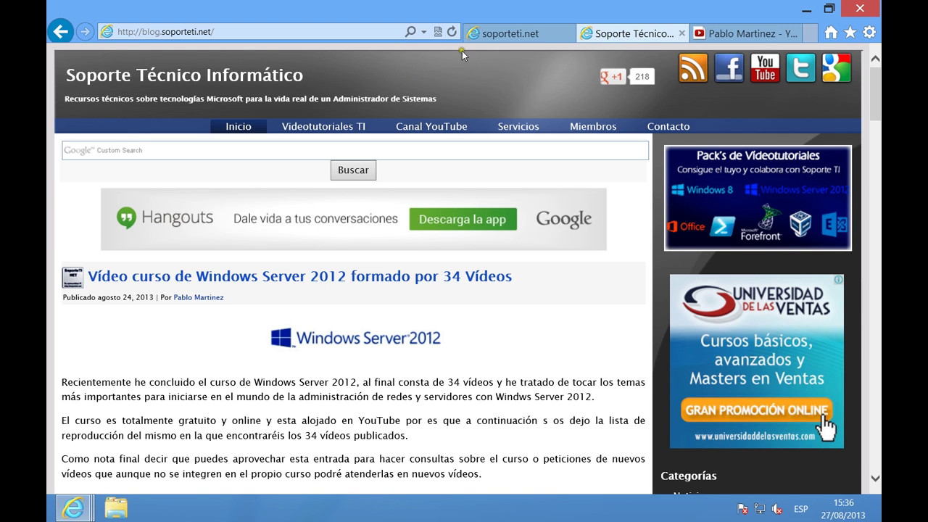
click(323, 127)
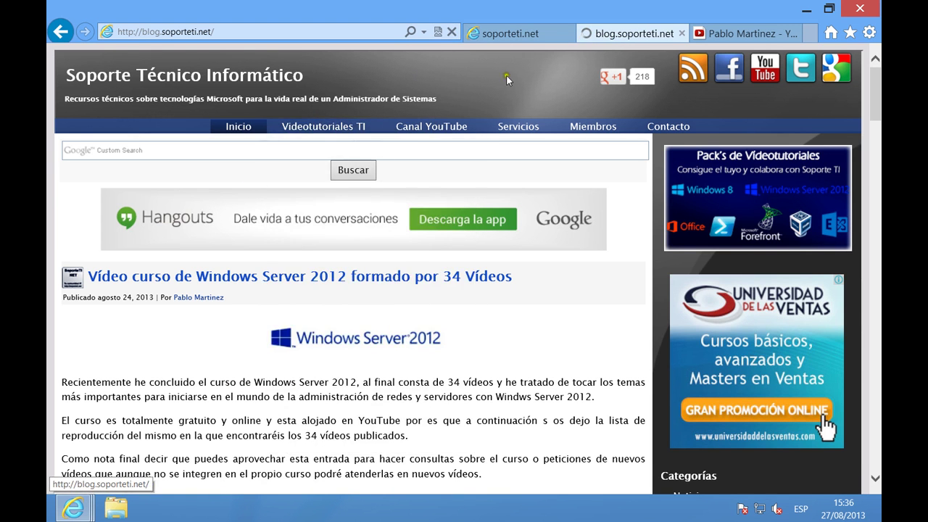
click(498, 36)
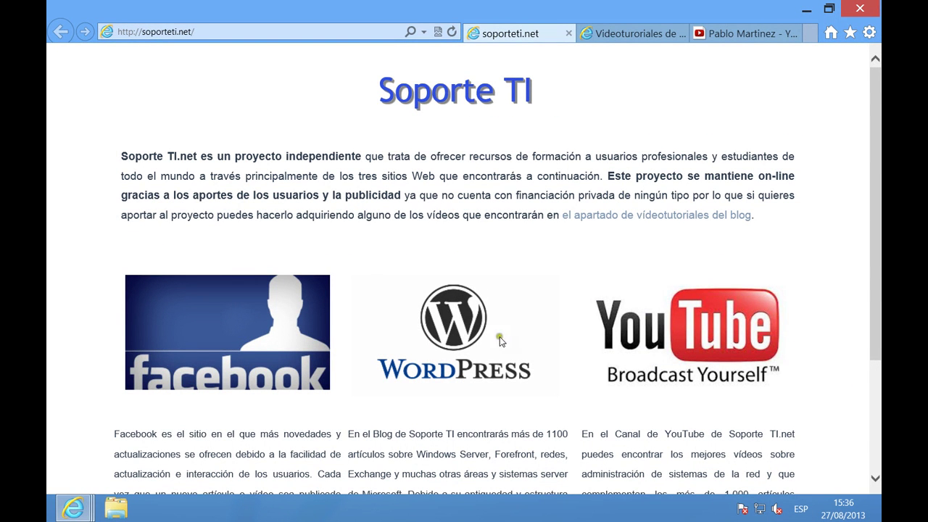
Close all open browser pages to get back to the desktop
click(682, 33)
click(682, 33)
click(568, 33)
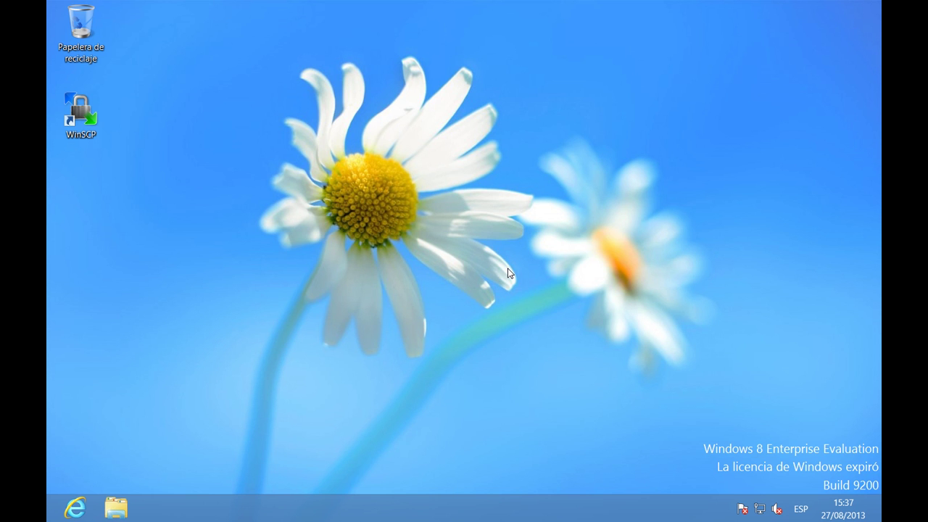
Search the applications for "panel" and open Panel de control
key(super)
text(panel)
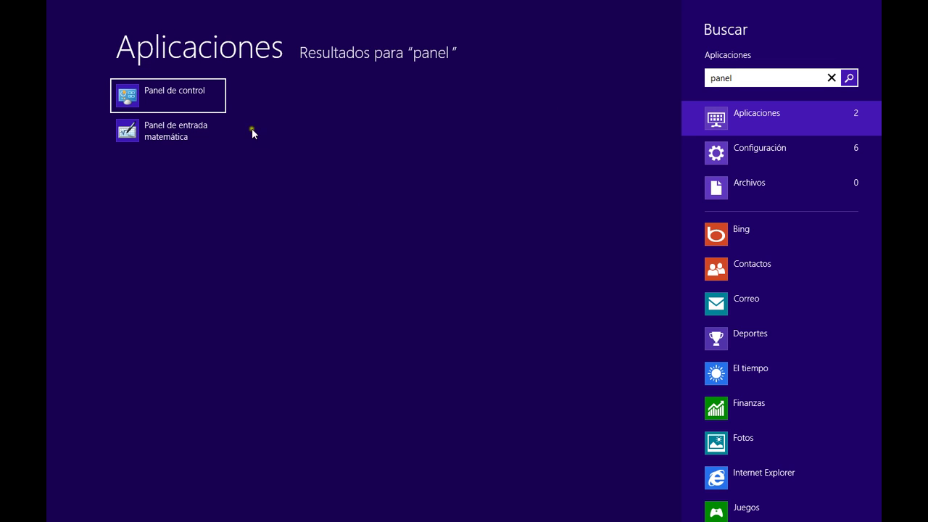
click(174, 94)
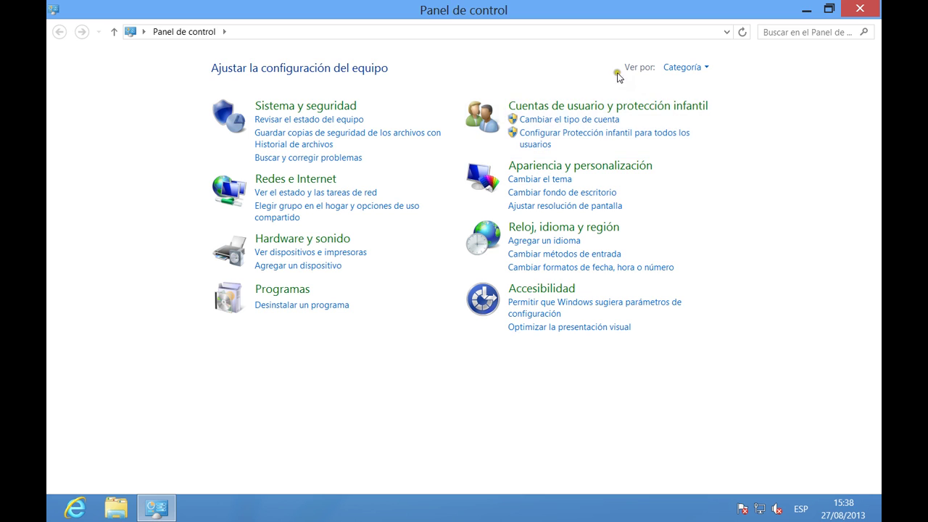
Close Panel de control and reopen it through an application search for "panel de control"
click(858, 10)
key(super)
text(panel de control)
click(209, 93)
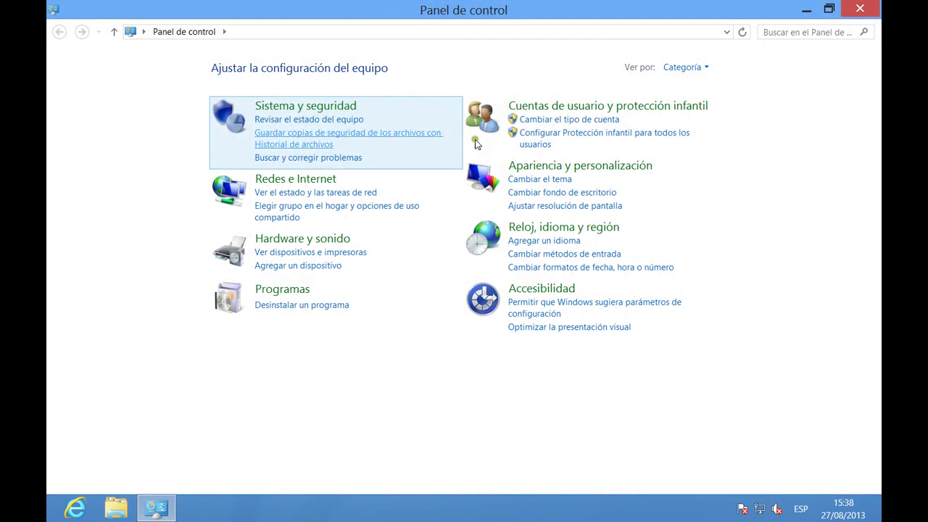
Go to the list of accounts under Cuentas de usuario and follow the option to add a new user in Configuración
click(540, 106)
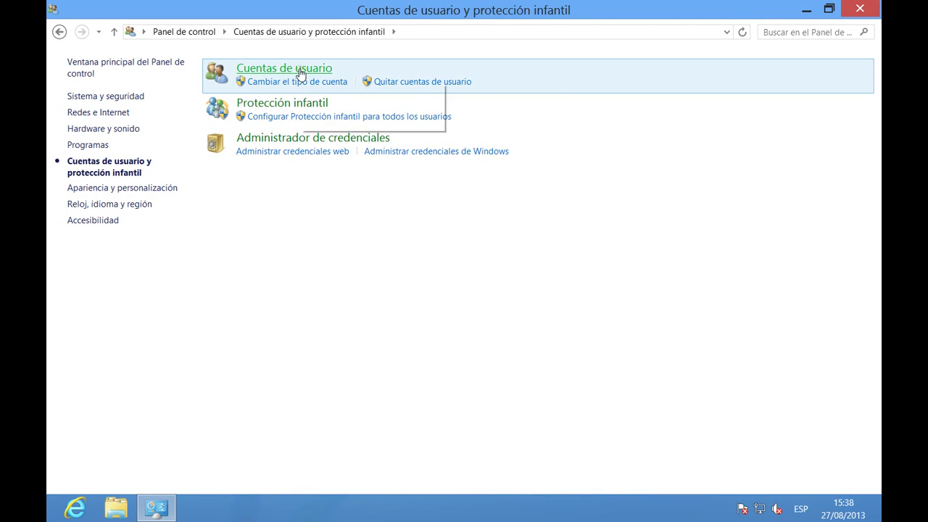
click(300, 73)
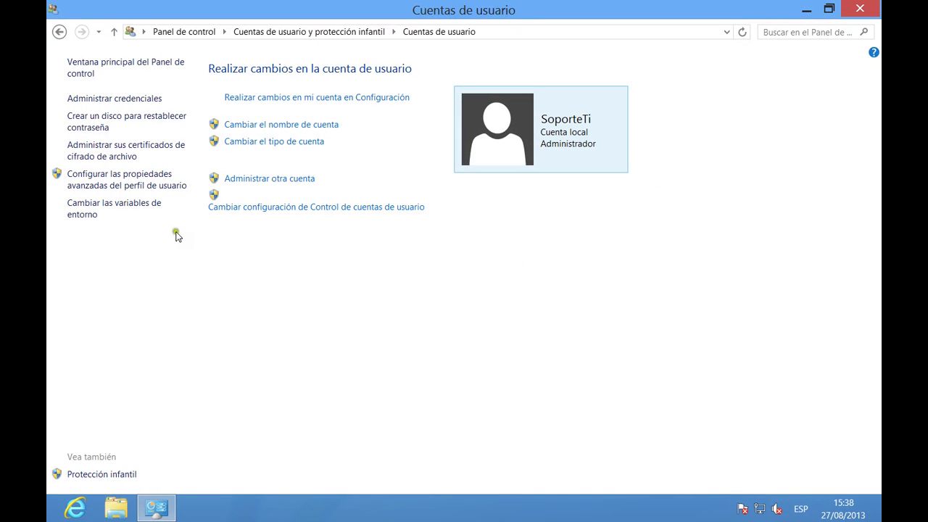
click(233, 179)
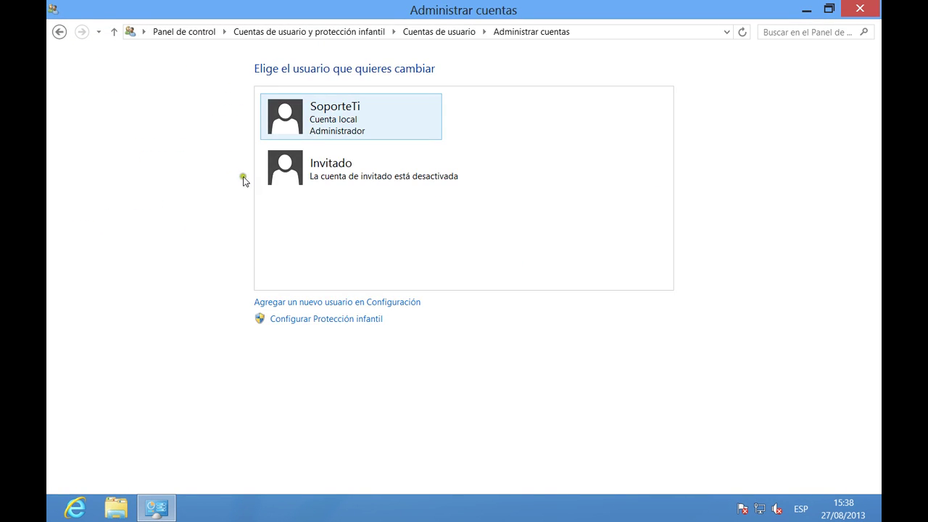
click(293, 306)
click(366, 305)
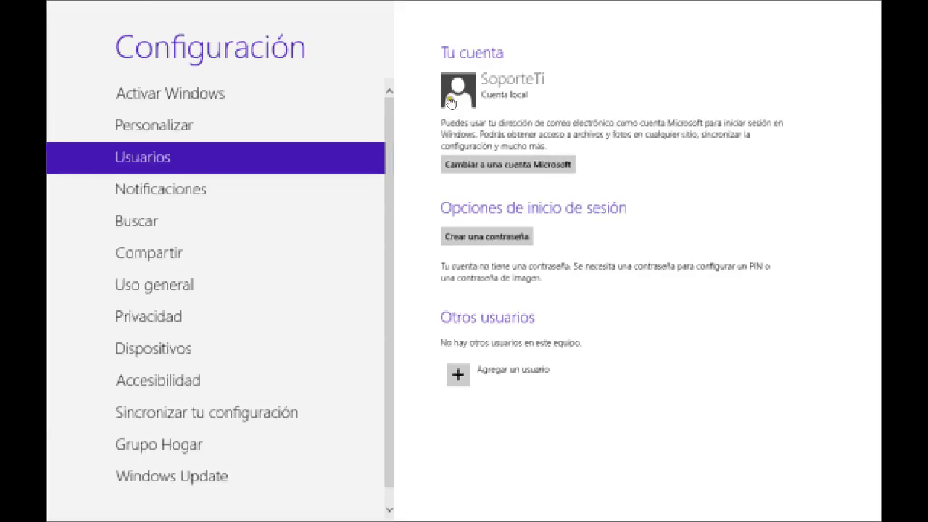
Close the Configuración app and the Panel de control window
drag(451, 13, 419, 475)
click(182, 332)
click(860, 8)
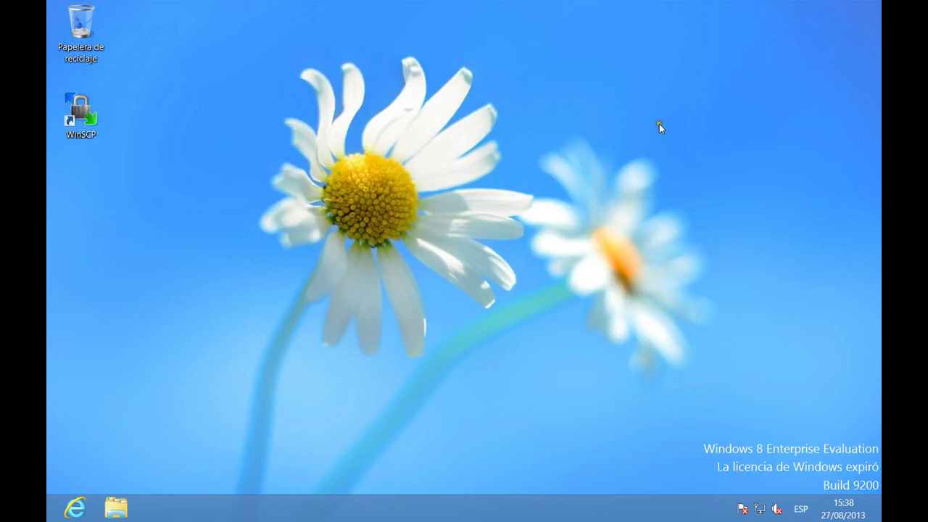
Open the PC configuration from the desktop and show its Usuarios section
mouse_move(880, 3)
click(850, 372)
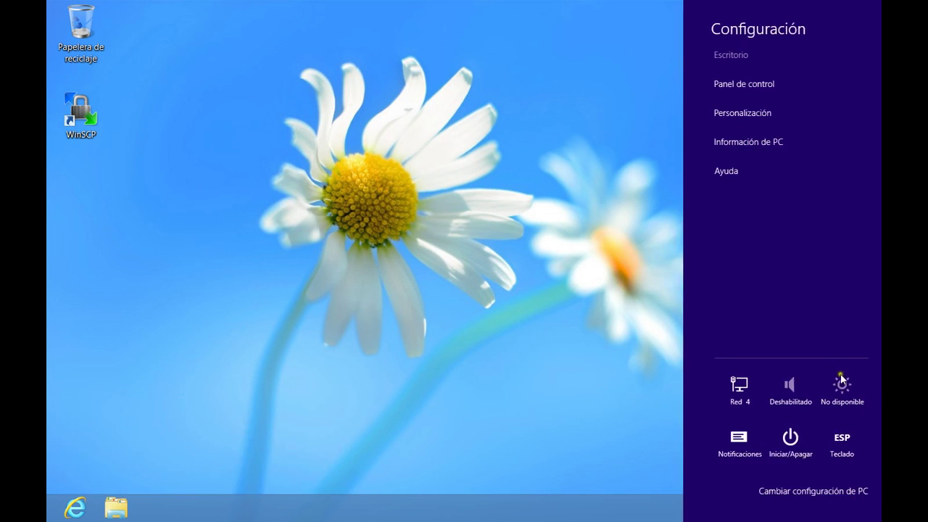
click(761, 490)
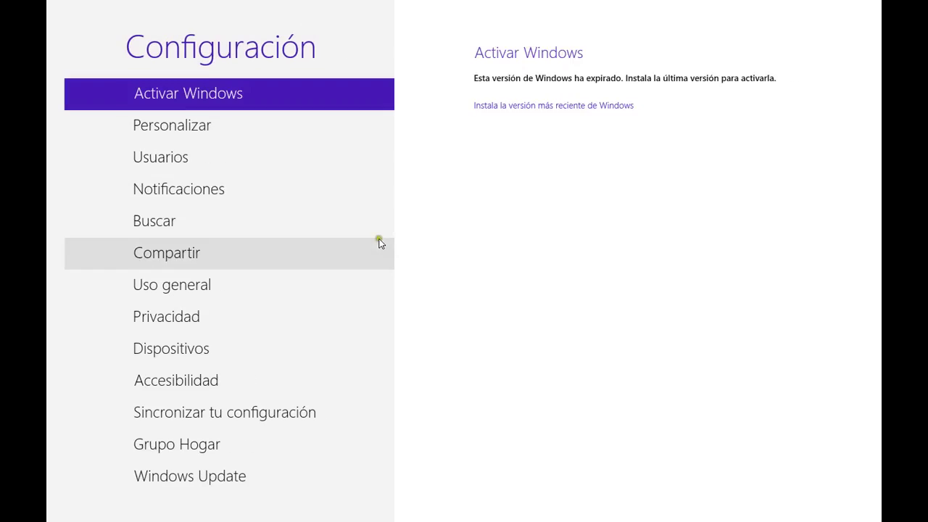
click(178, 152)
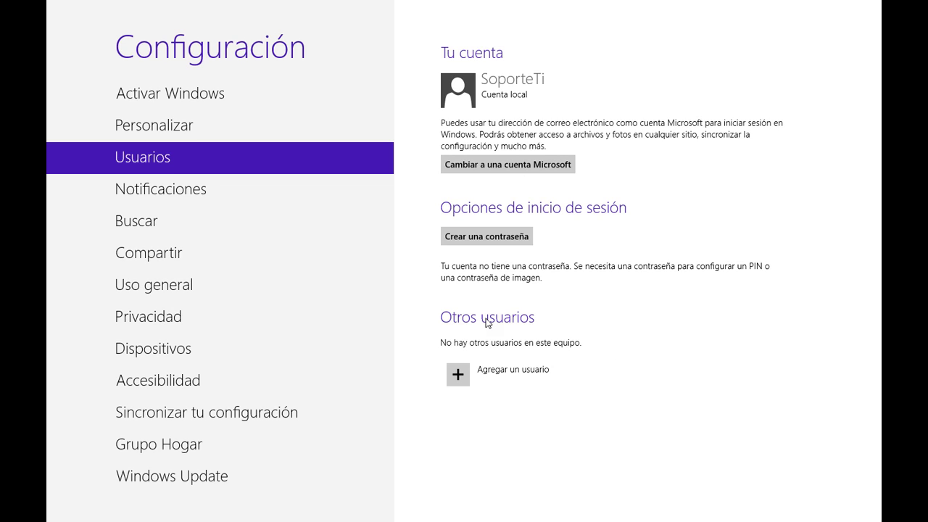
Add a local account without a password, entering the user's name and activating Protección infantil for a child's account
click(464, 388)
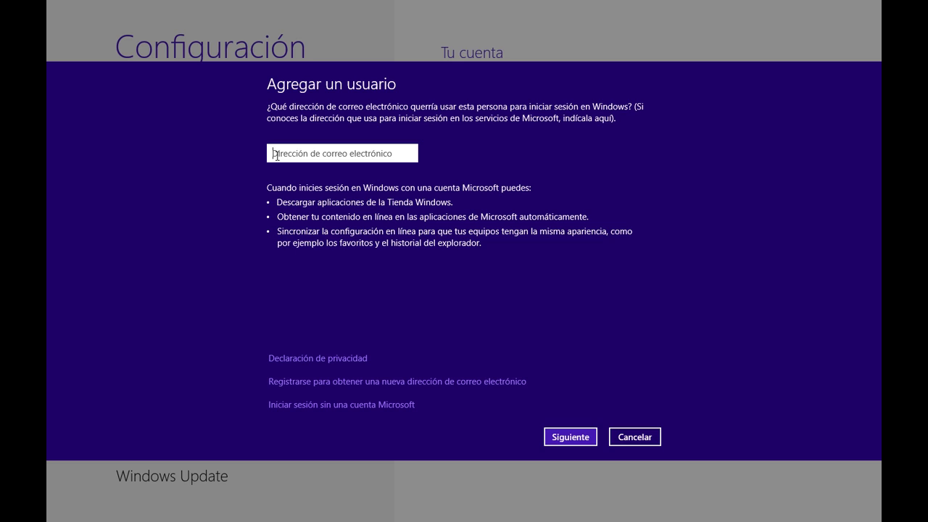
click(331, 406)
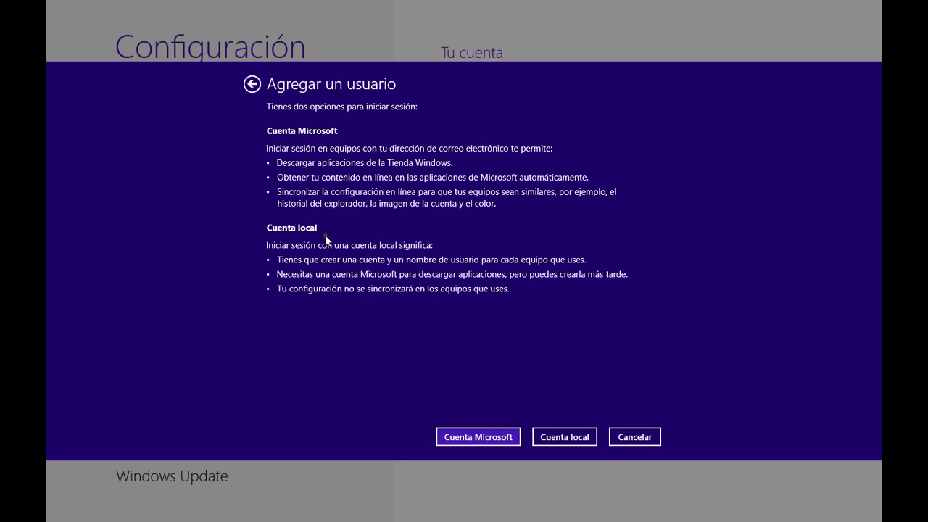
click(549, 437)
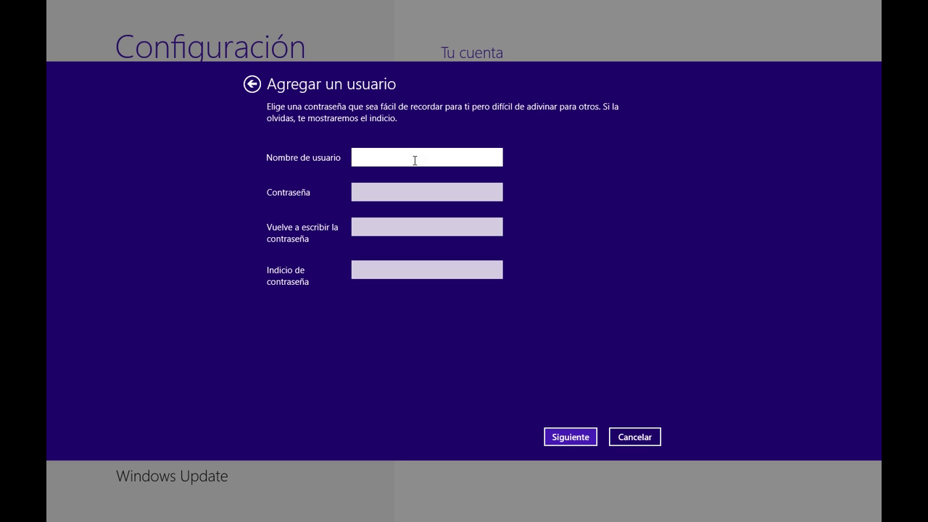
text(Leandro)
click(564, 440)
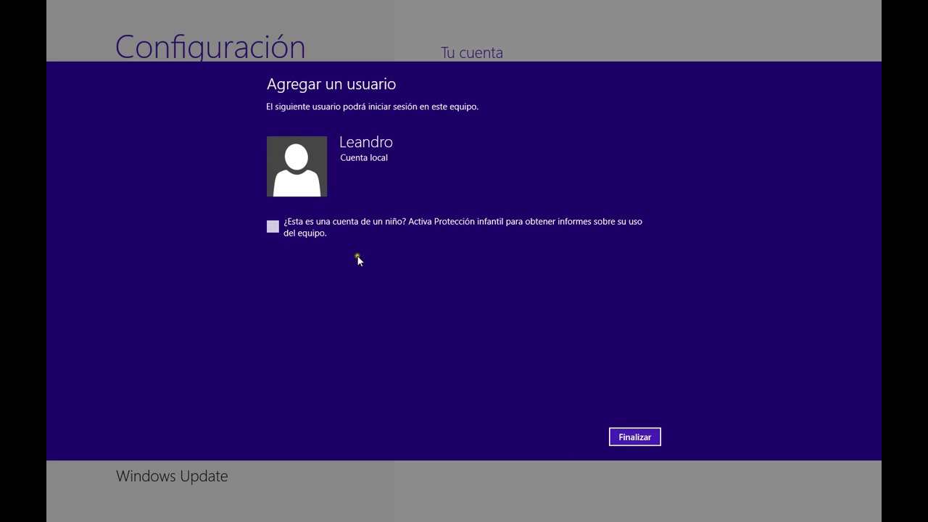
click(274, 227)
click(631, 437)
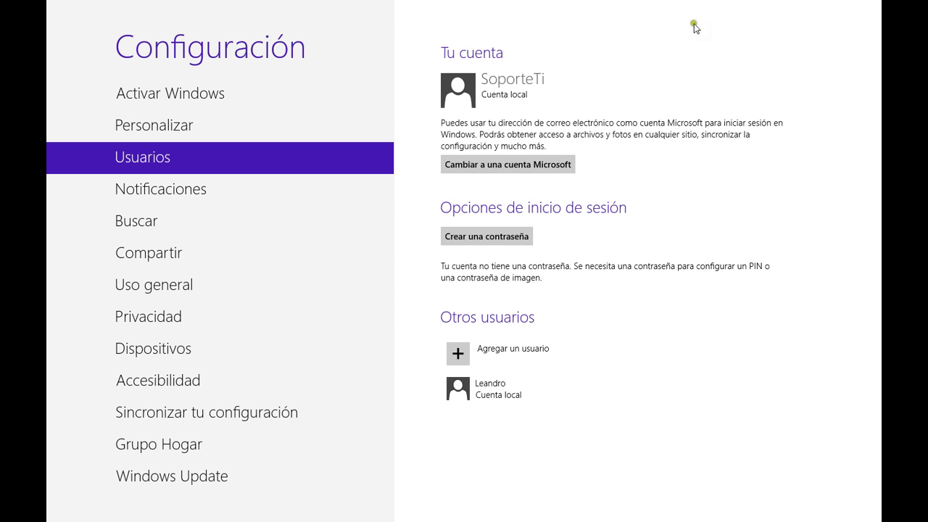
Close Configuración, open Panel de control and select the new local account under Administrar cuentas
drag(694, 3, 631, 516)
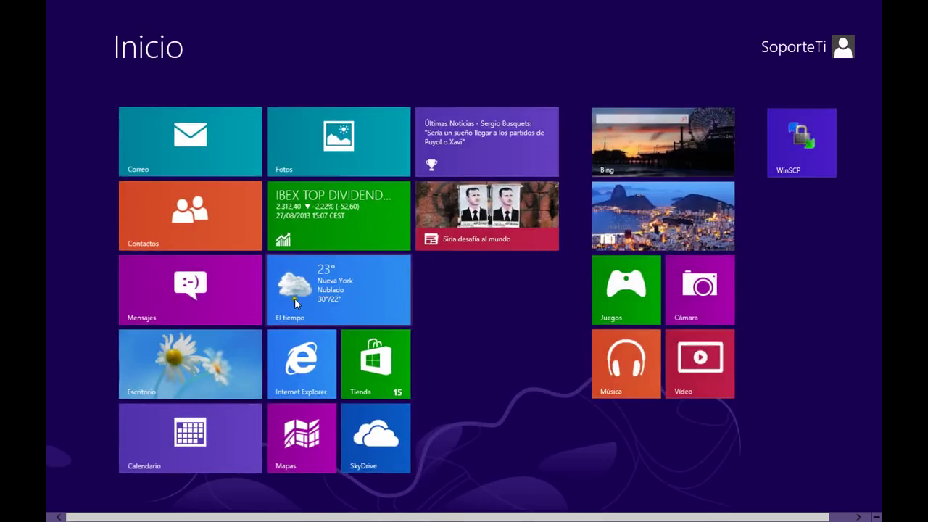
text(panel de control)
key(Return)
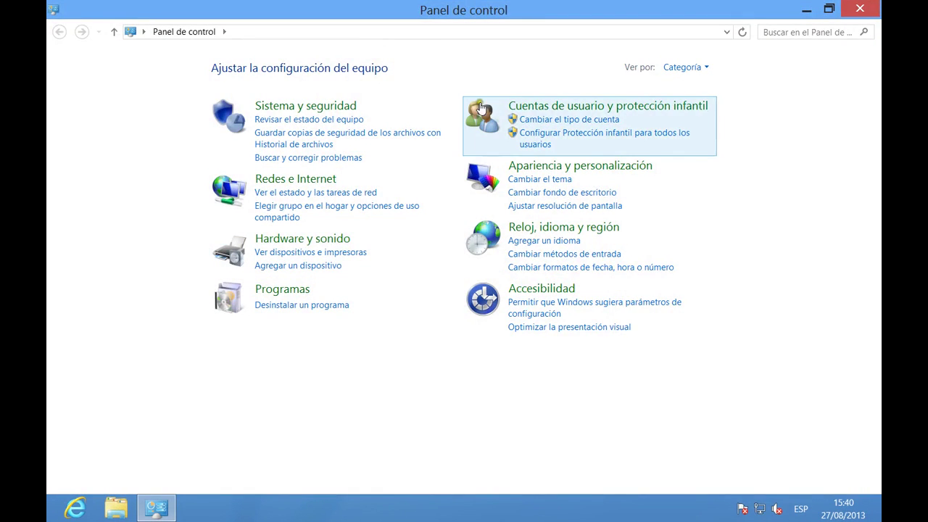
click(529, 106)
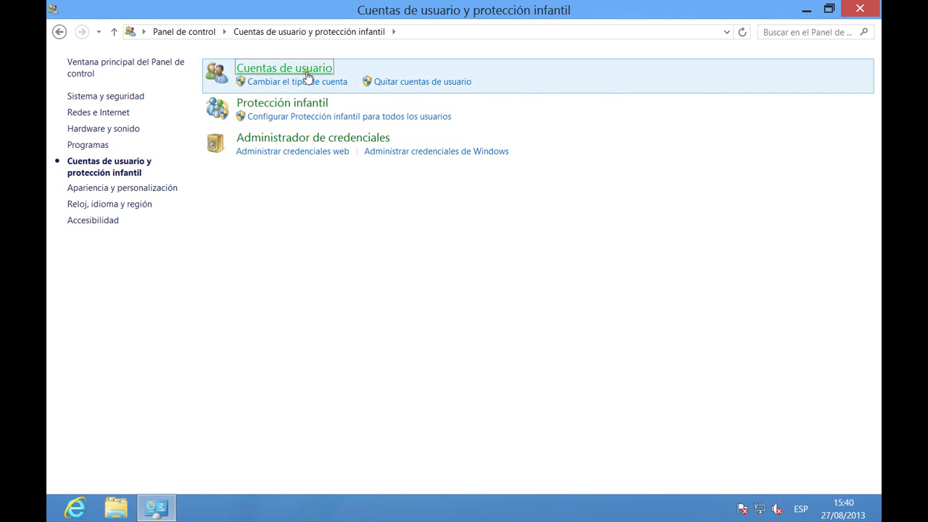
click(307, 70)
click(266, 180)
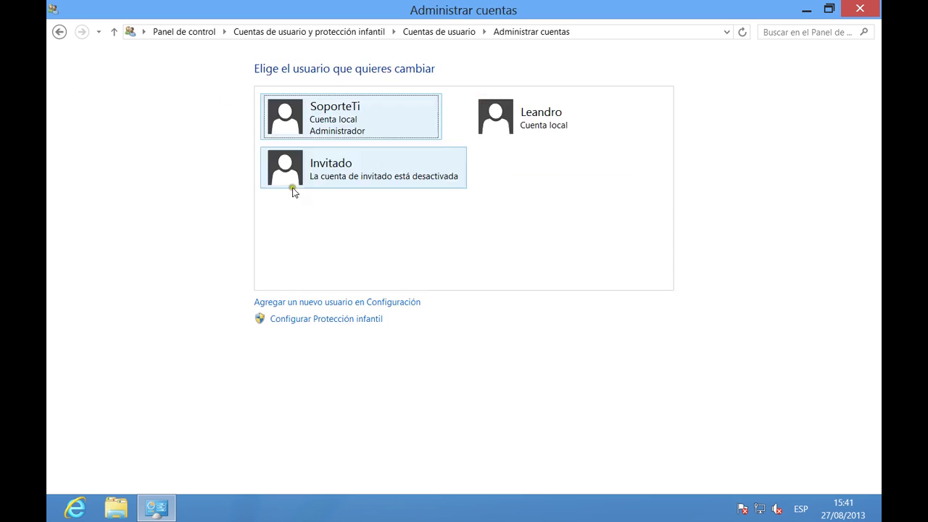
click(543, 123)
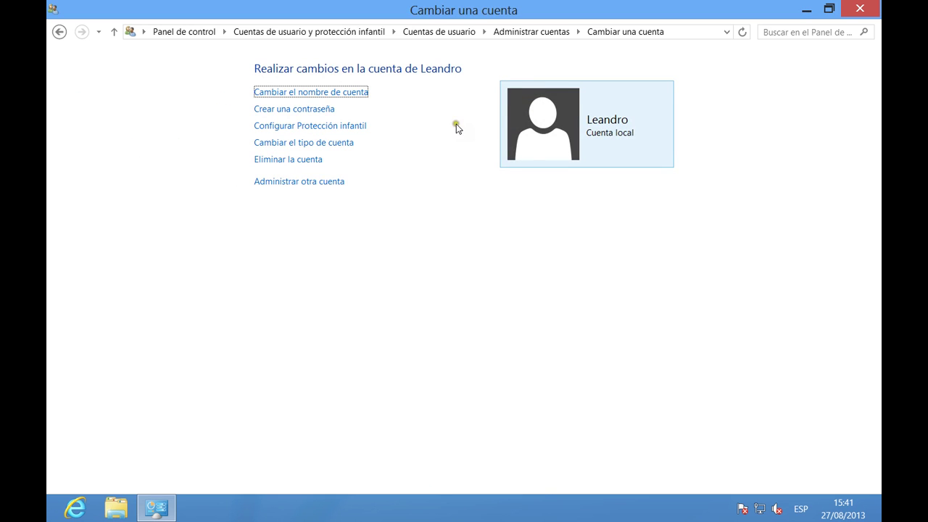
Open the Protección infantil settings of the new standard user
click(297, 160)
click(309, 161)
click(300, 161)
click(301, 127)
click(323, 128)
click(324, 129)
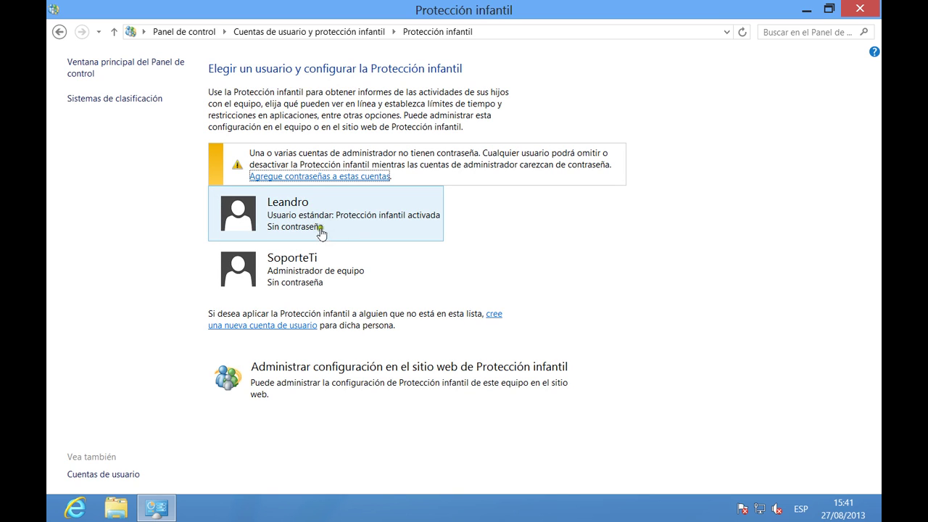
click(380, 222)
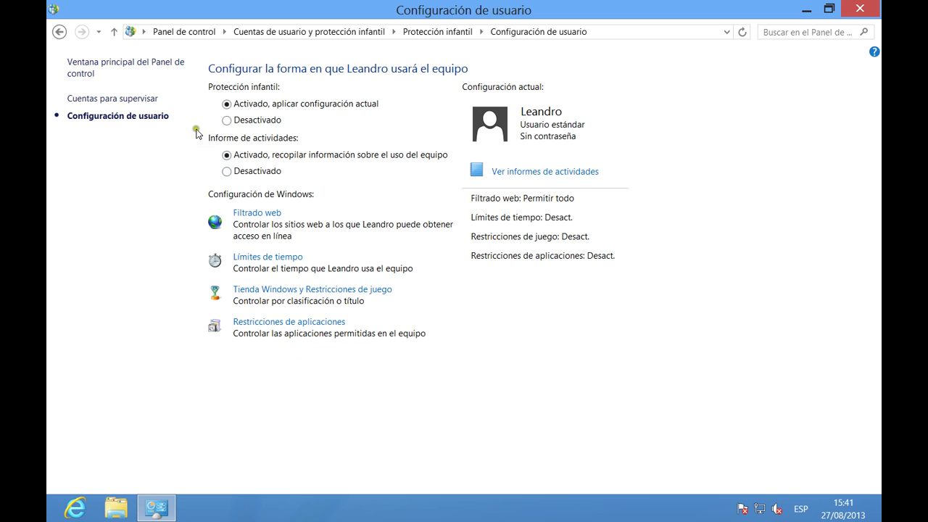
Return to Administrar cuentas, review the change options of the new local account, and close Panel de control
click(59, 32)
click(59, 32)
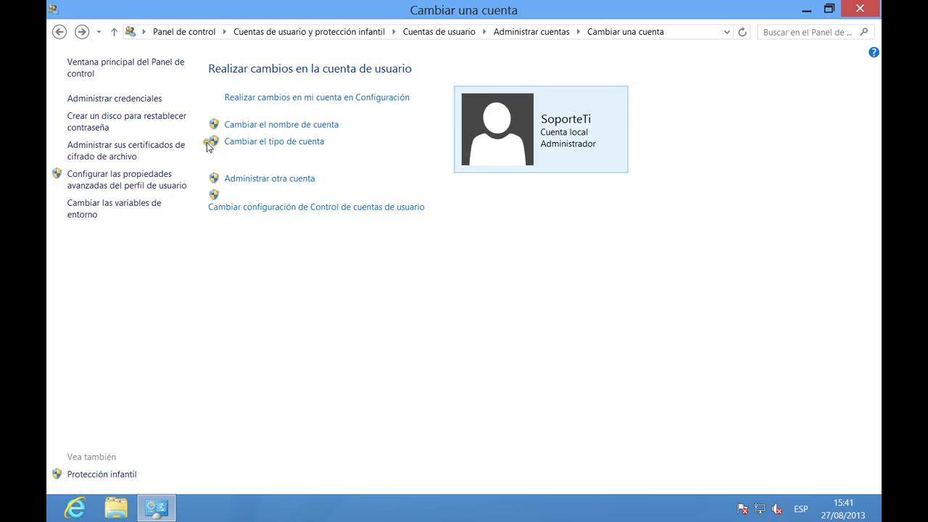
click(323, 180)
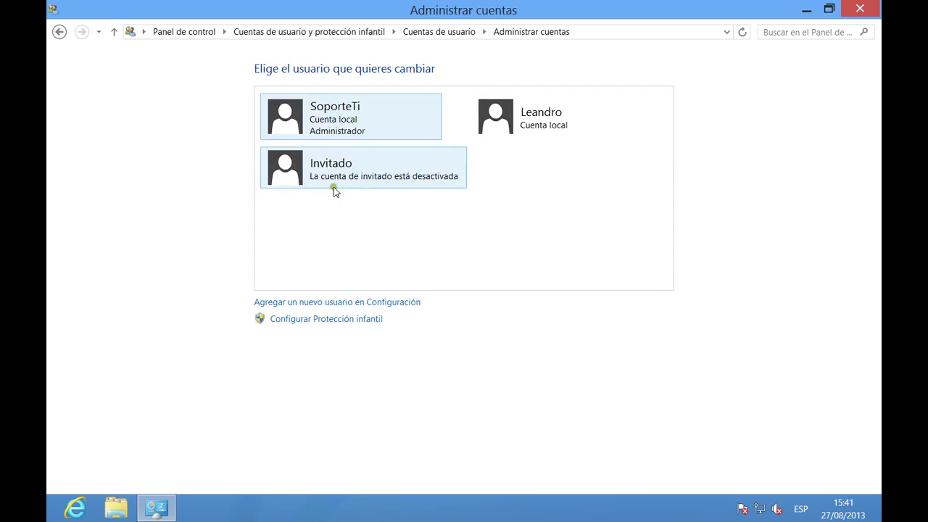
click(516, 132)
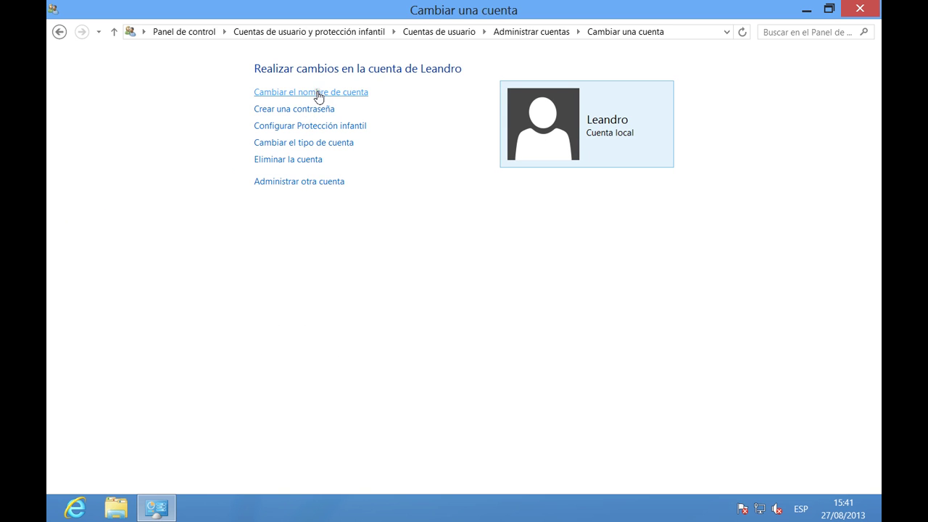
click(297, 182)
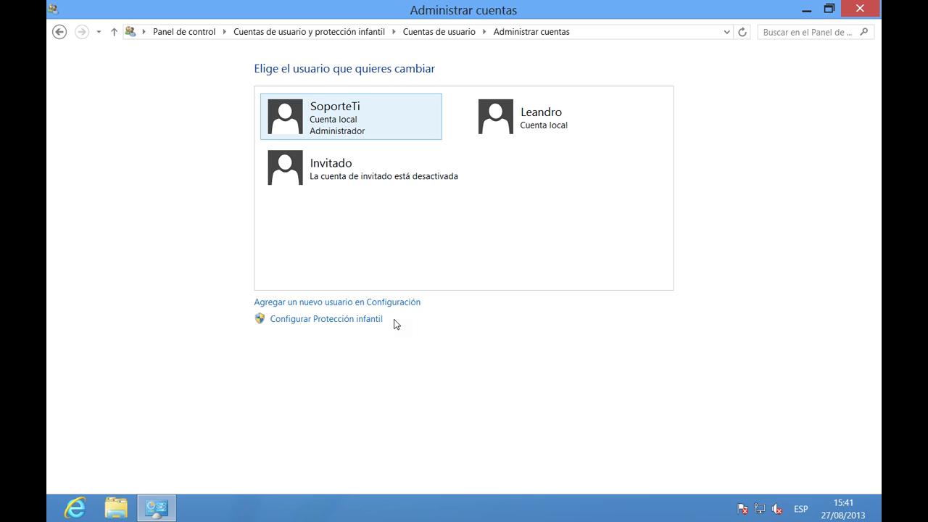
click(485, 128)
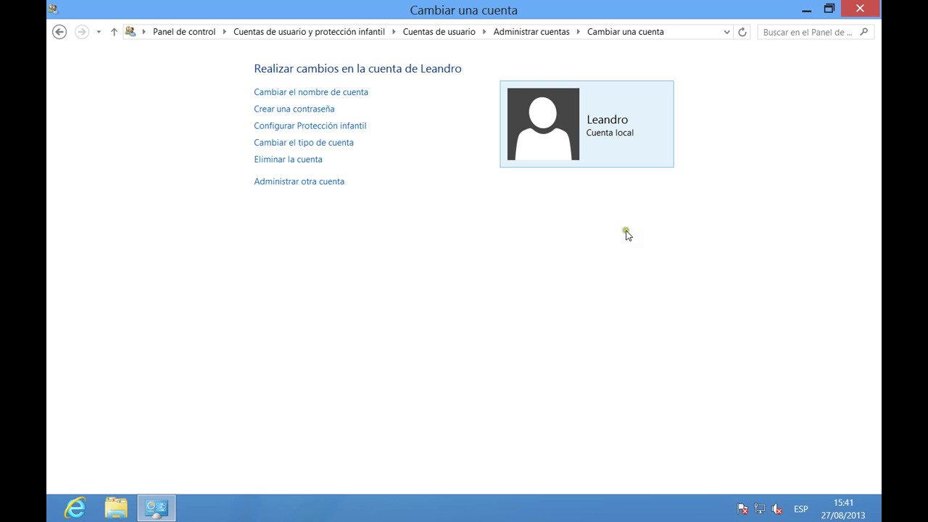
click(868, 10)
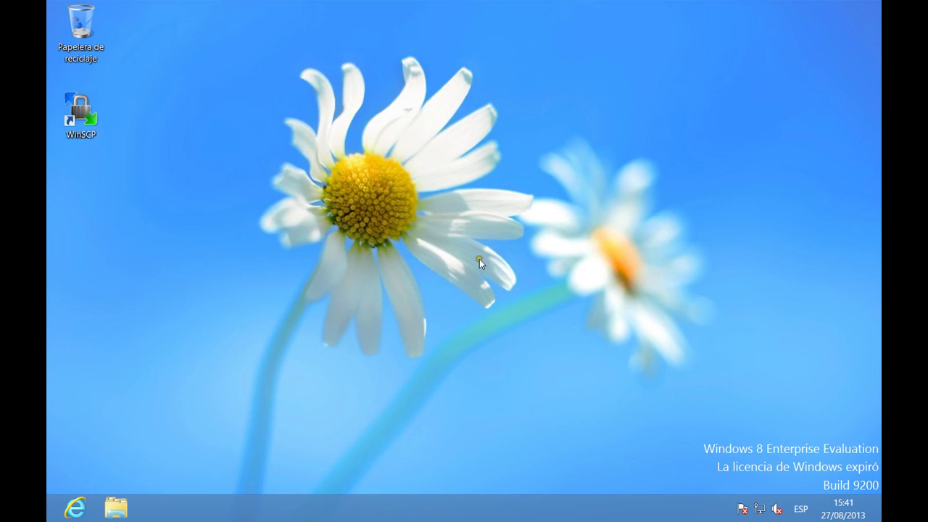
Sign out of the current session with Cerrar sesión and sign in with the new local account
key(alt+F4)
click(419, 215)
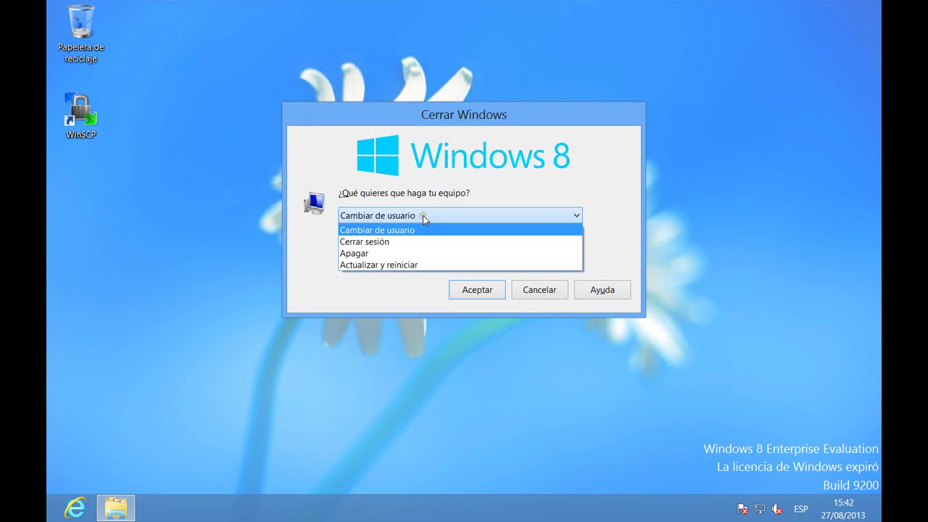
click(416, 244)
click(466, 292)
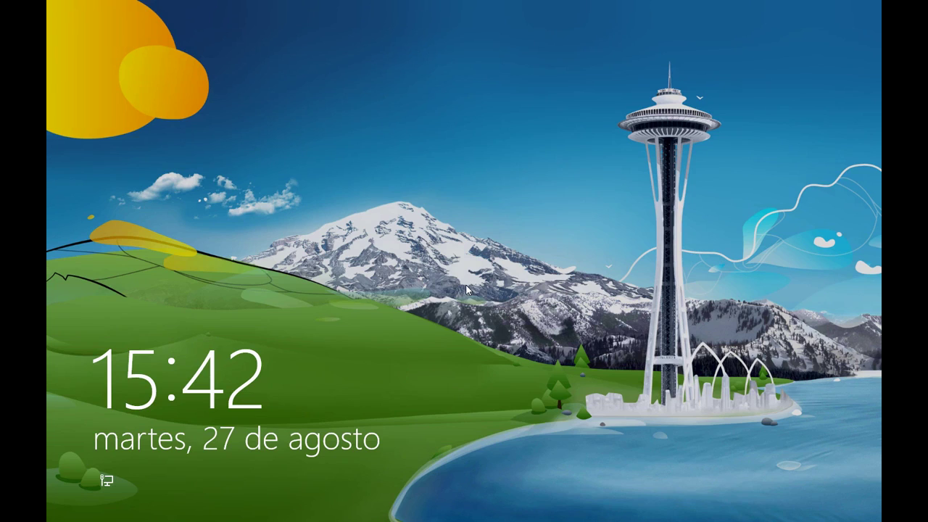
click(330, 287)
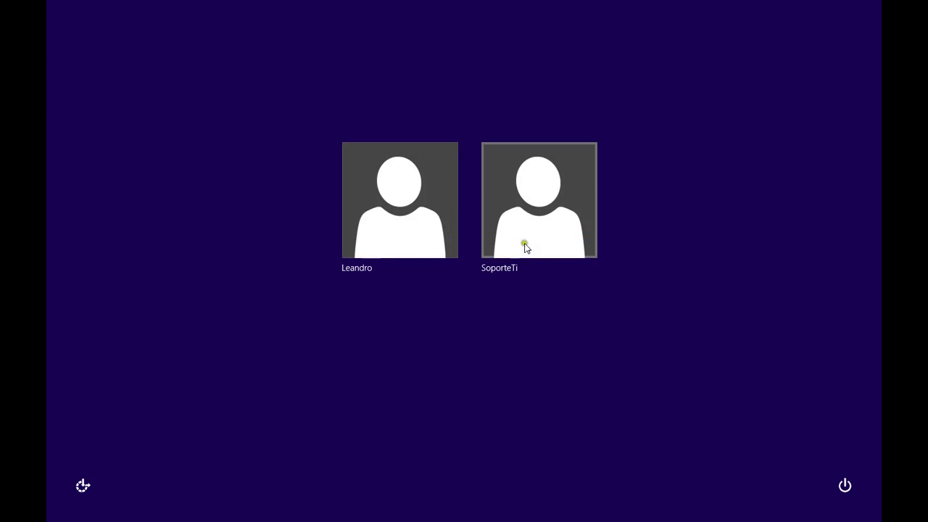
click(388, 207)
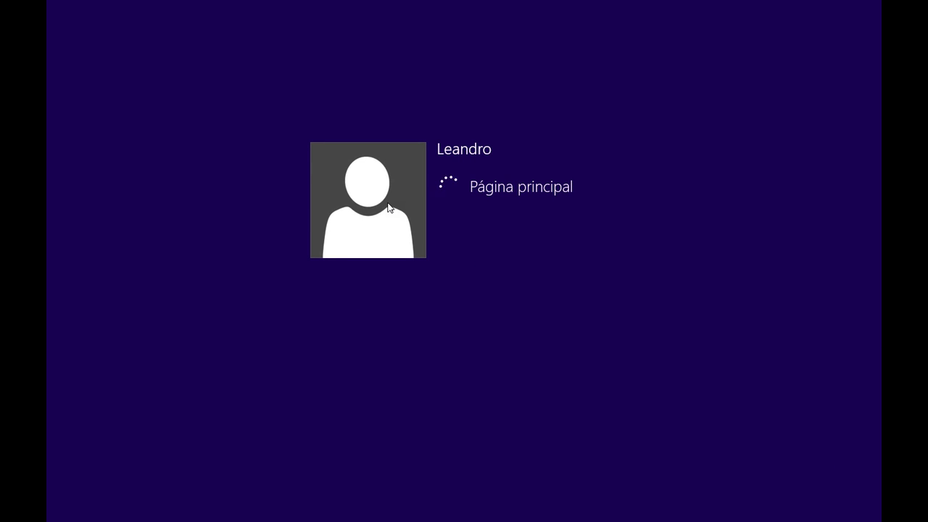